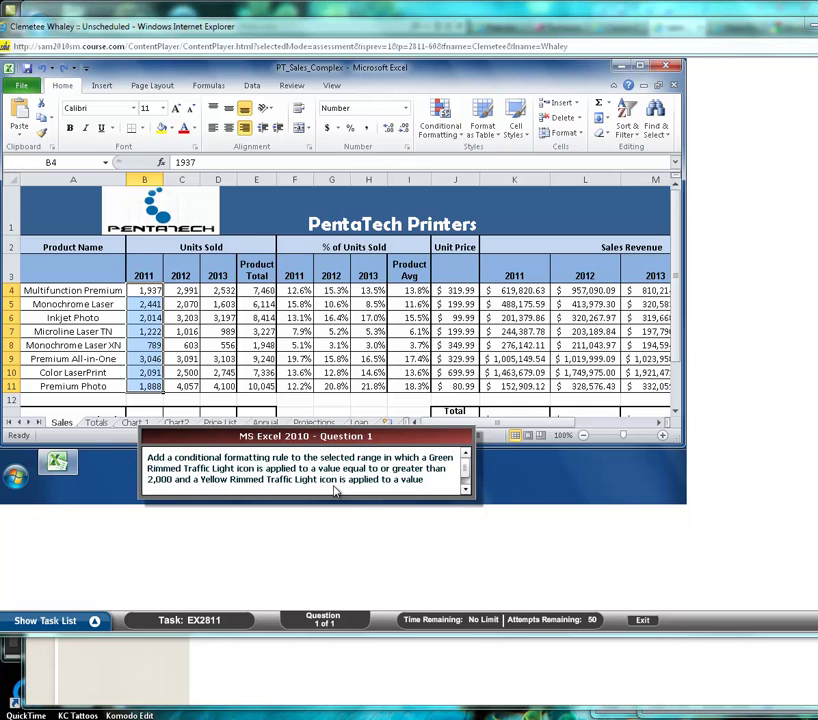
Reveal the rest of Question 1's instructions for the traffic-light formatting rule.
left_click(466, 490)
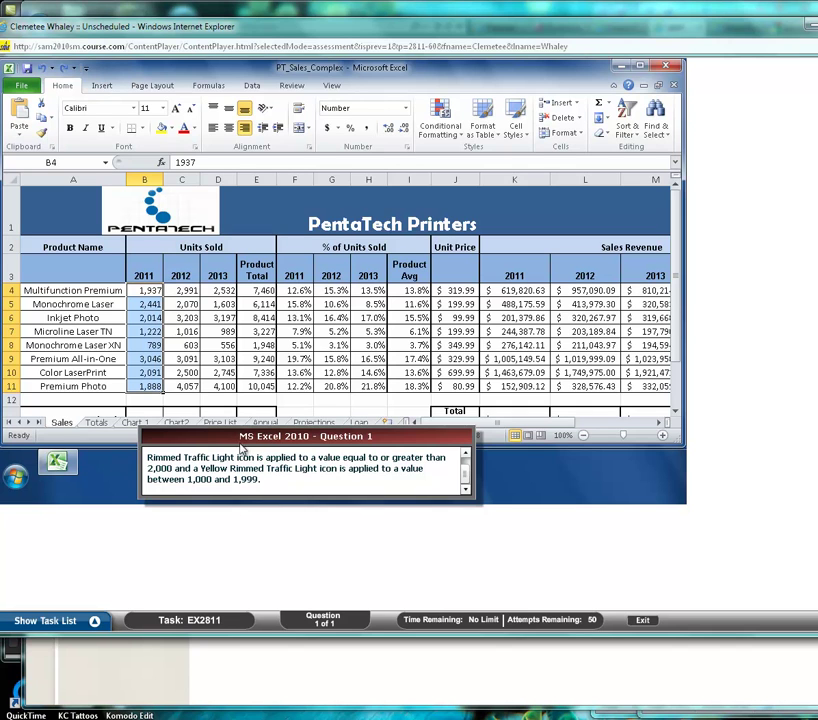
Start a new conditional formatting rule using Icon Sets with the 3 Traffic Lights (Rimmed) style.
left_click(452, 136)
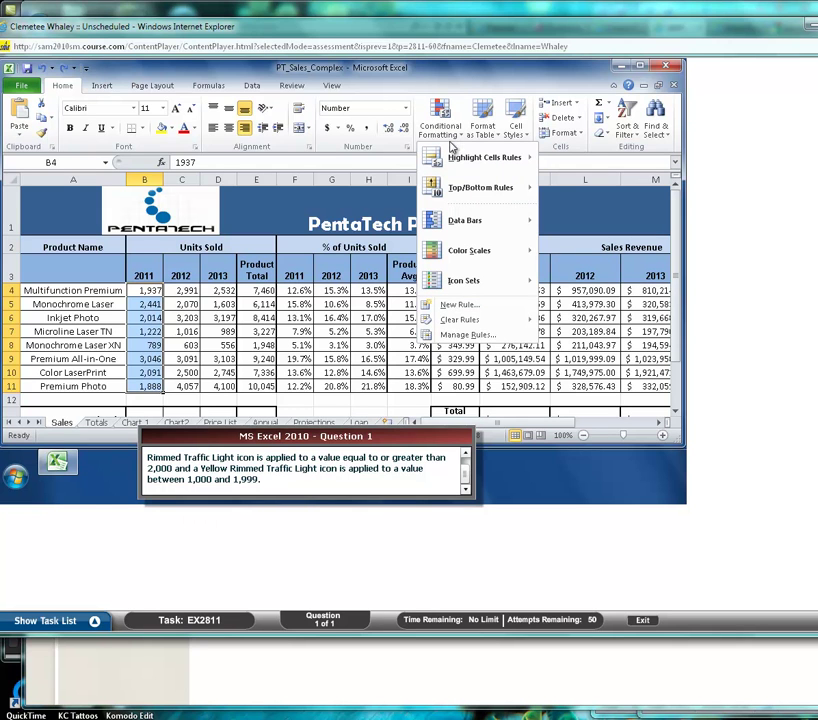
left_click(462, 305)
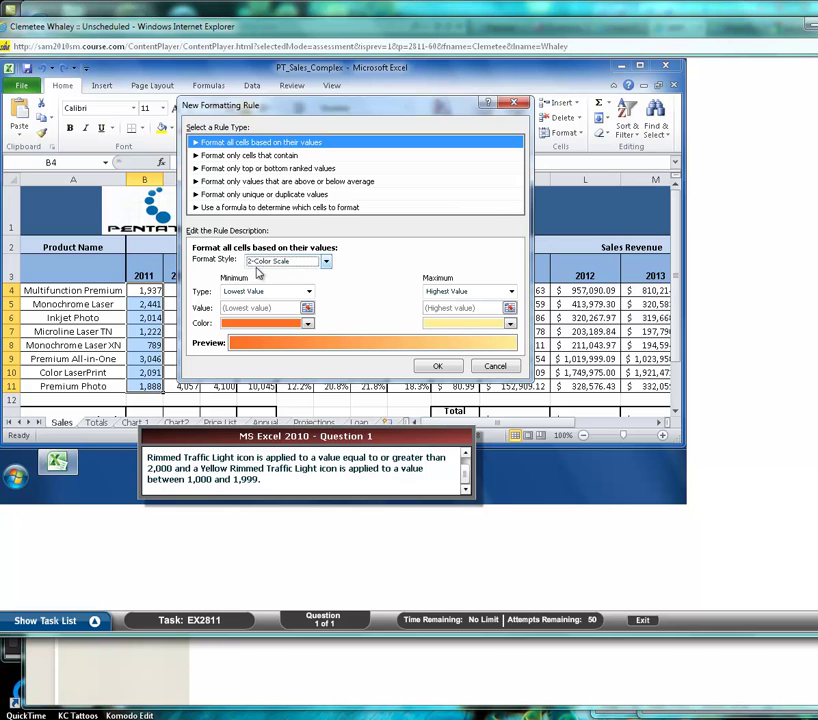
left_click(326, 261)
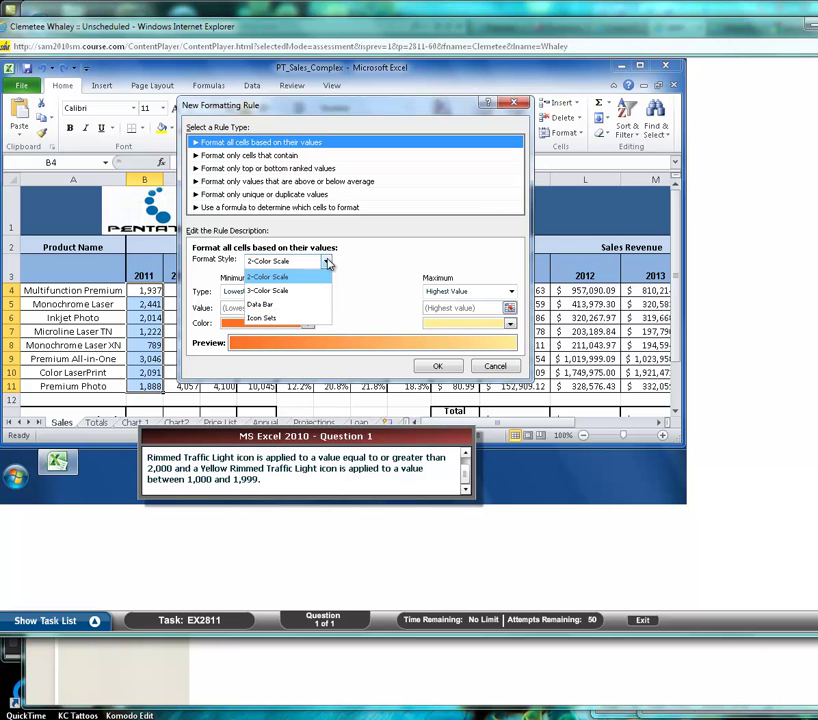
left_click(319, 319)
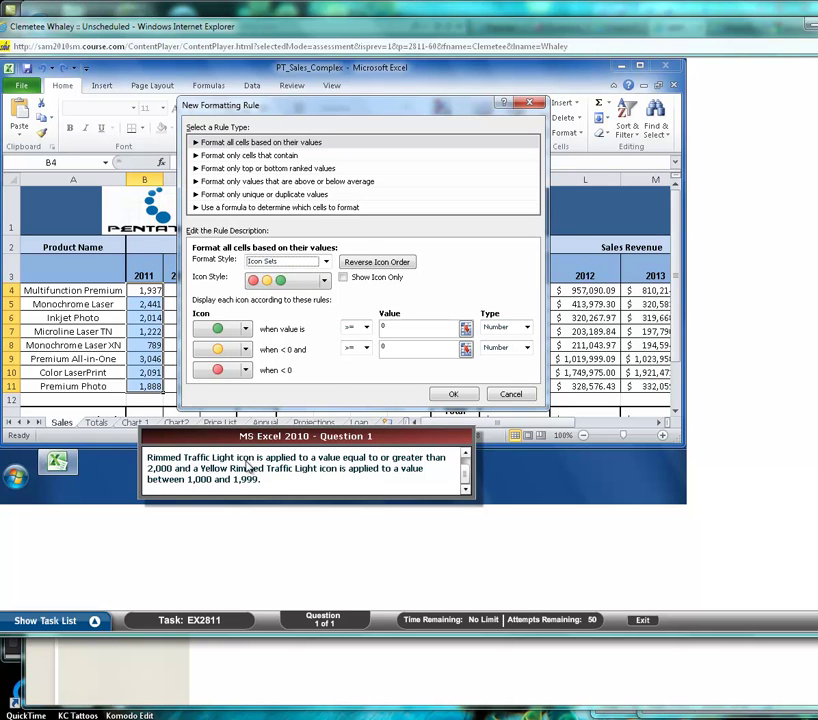
left_click(324, 280)
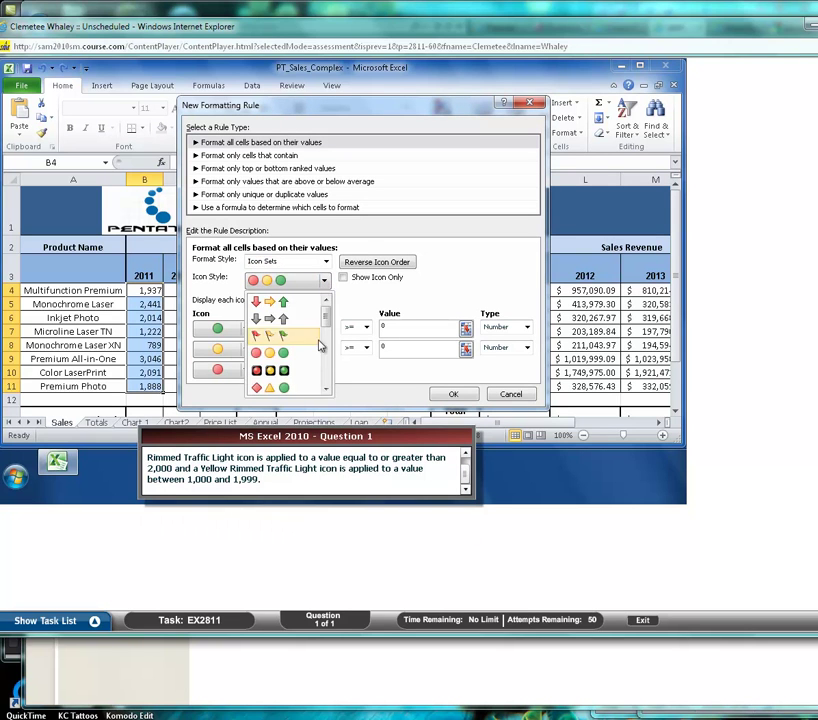
left_click(294, 372)
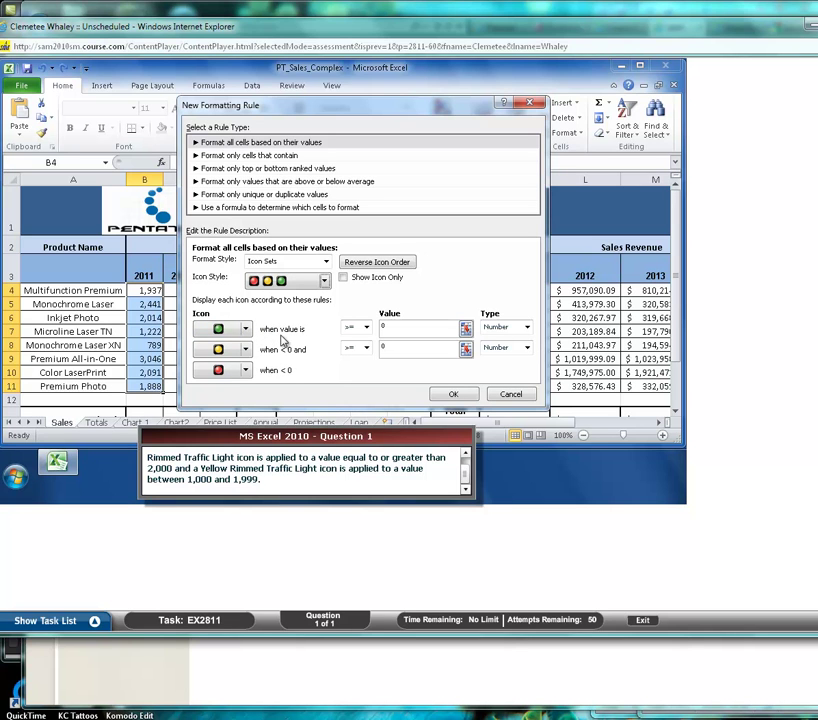
Set the traffic-light thresholds to 2000 and 1000 and apply the rule.
double_click(385, 327)
type("2000")
left_click(388, 349)
left_click_drag(405, 347, 375, 347)
type("1000")
left_click(453, 394)
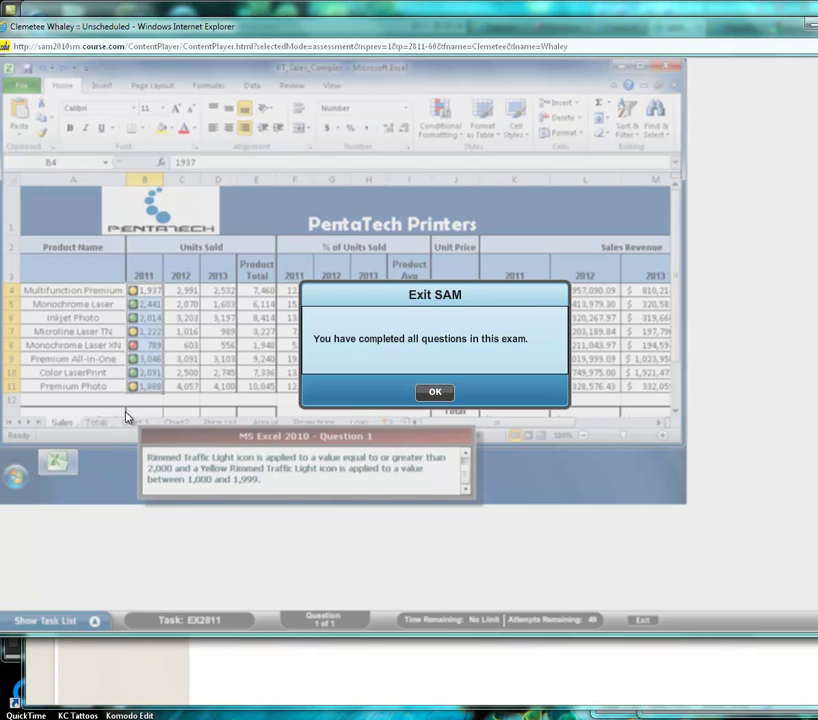
Dismiss the exam completion message and close the 100% score summary.
left_click(437, 393)
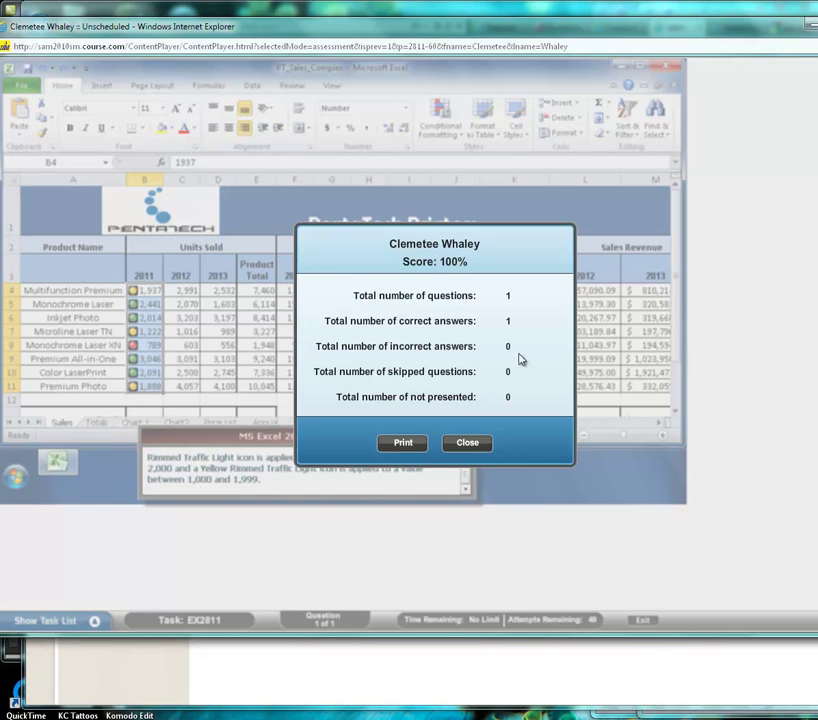
left_click(462, 443)
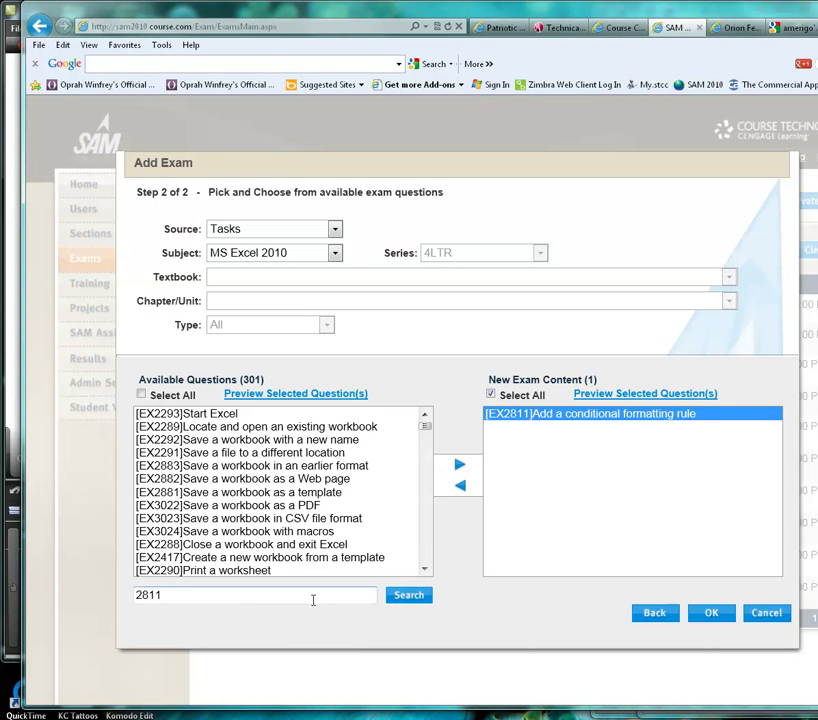
Search for question 2287 and add EX2287 to the exam content.
double_click(229, 597)
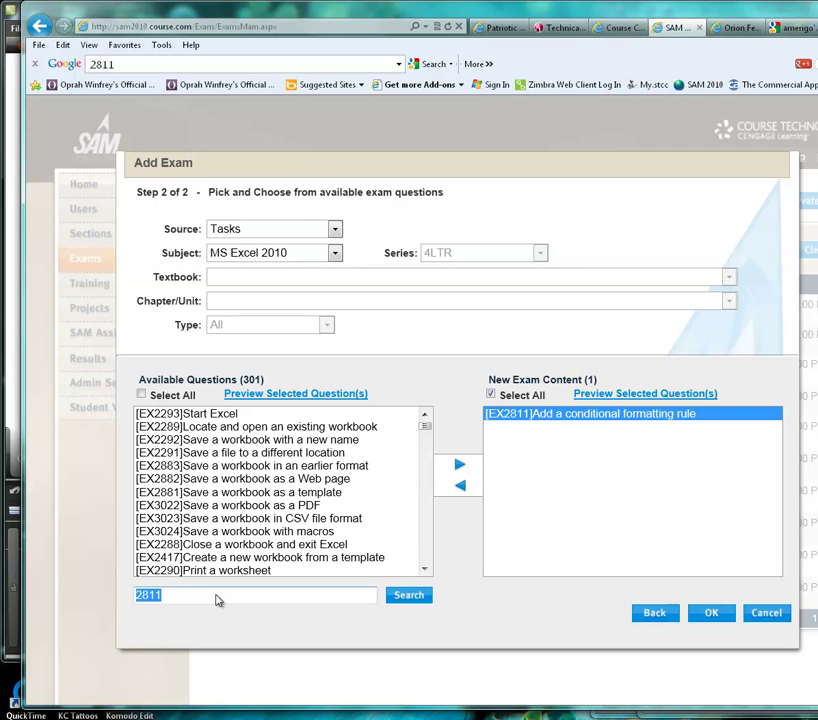
type("2287")
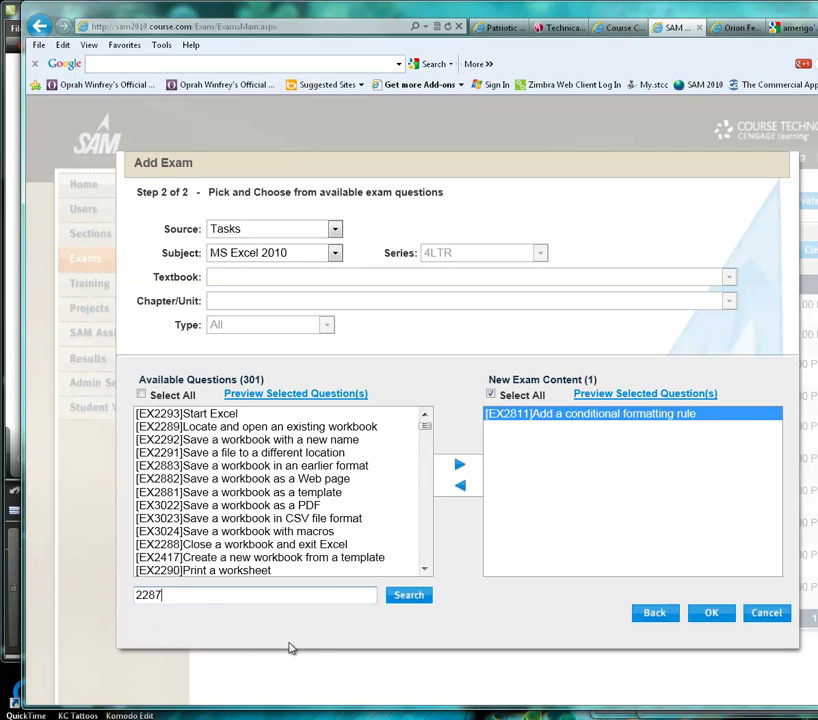
left_click(408, 595)
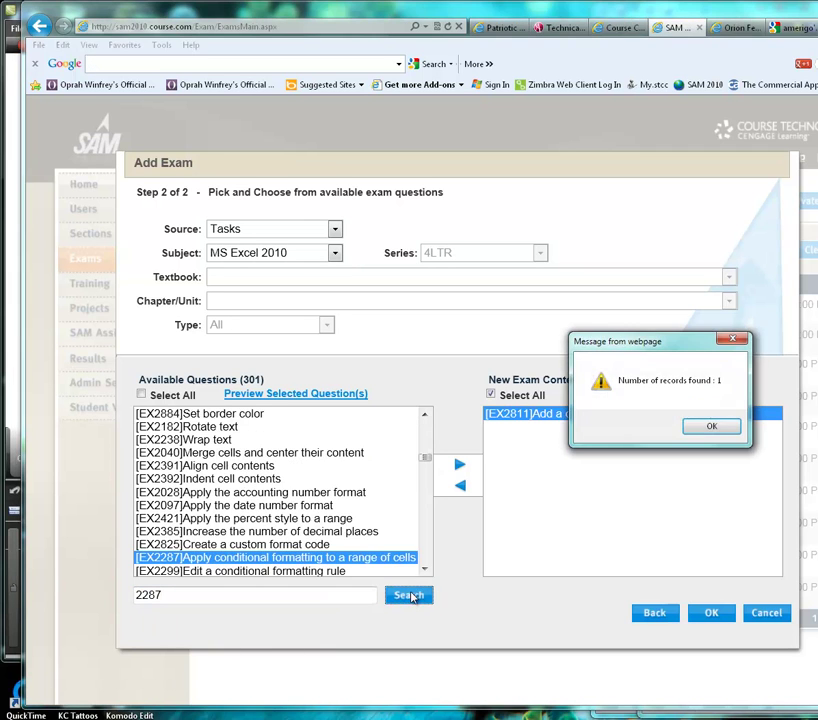
left_click(709, 427)
left_click(460, 465)
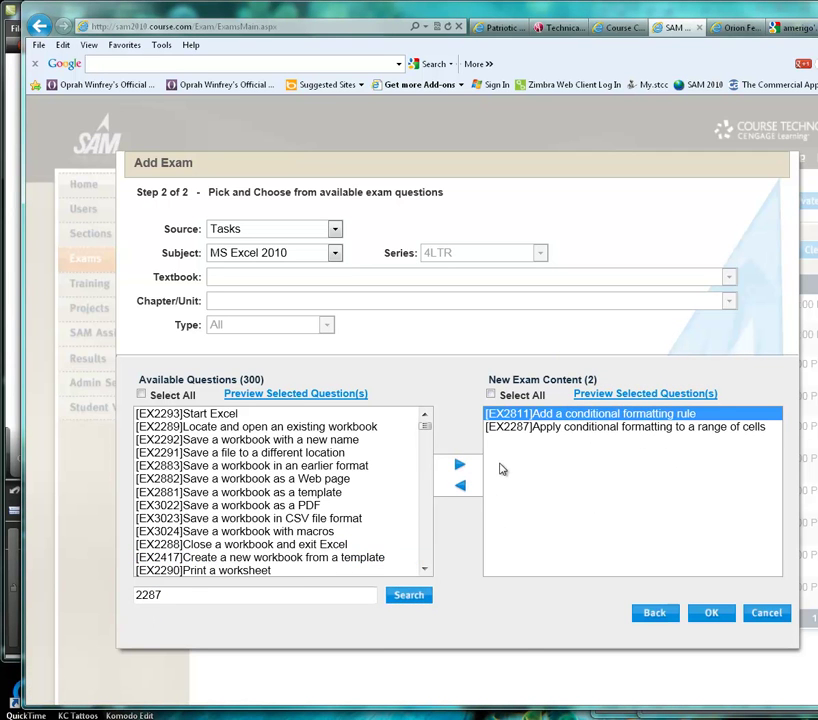
left_click(531, 428)
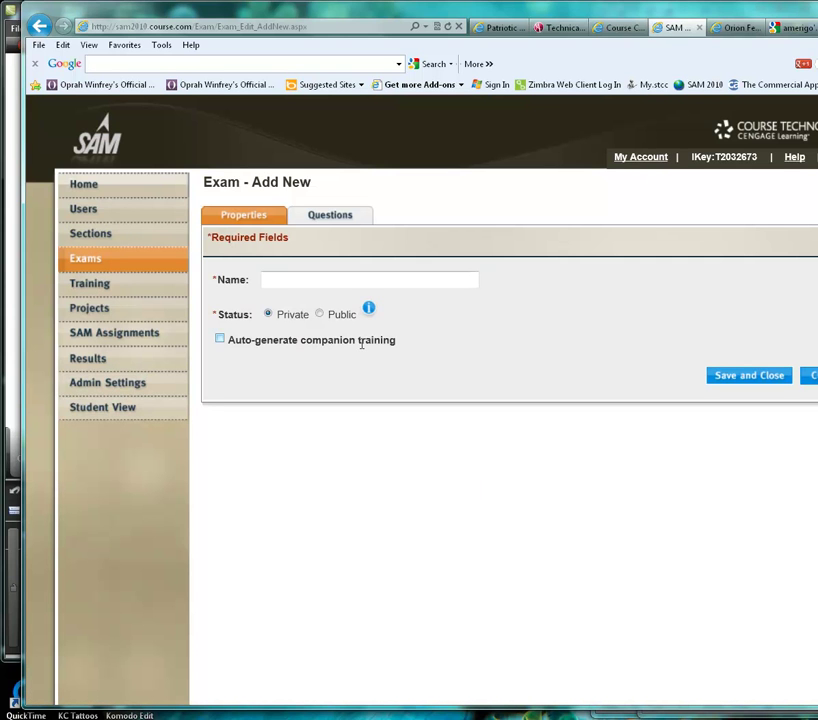
Create a new exam from chosen questions and select the EX2287 task in its content.
left_click(38, 25)
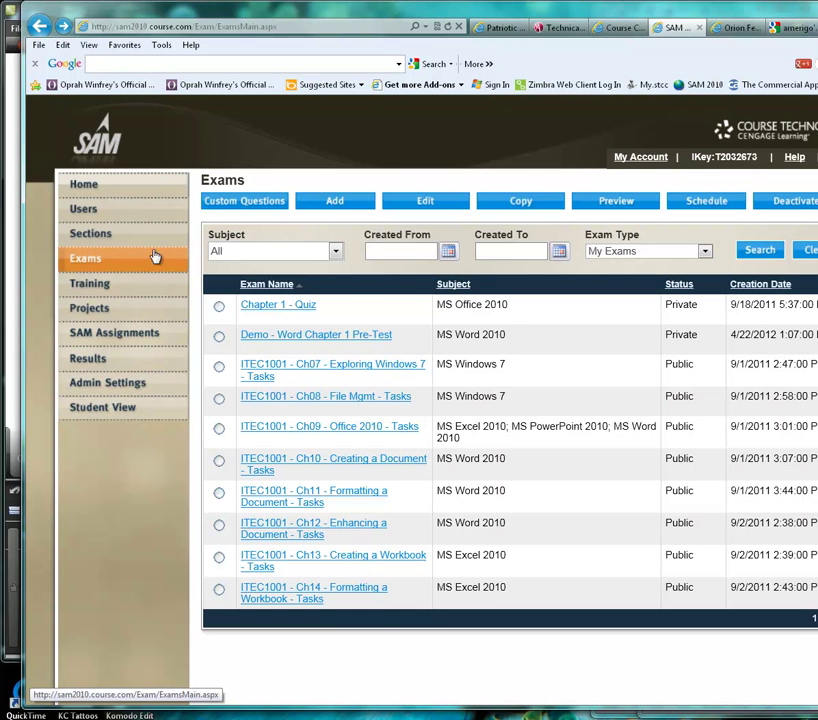
left_click(320, 210)
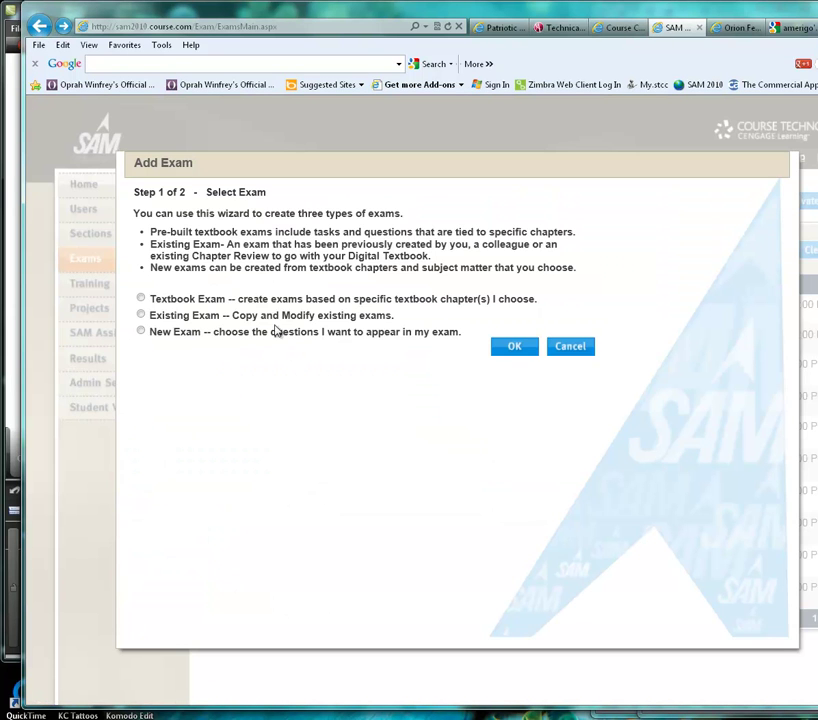
left_click(243, 332)
left_click(518, 350)
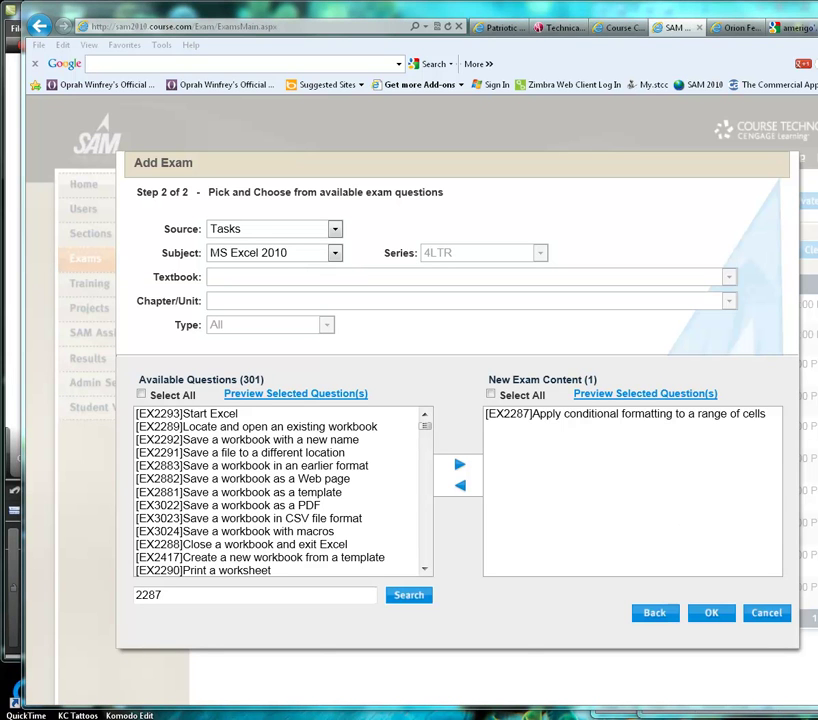
left_click(643, 415)
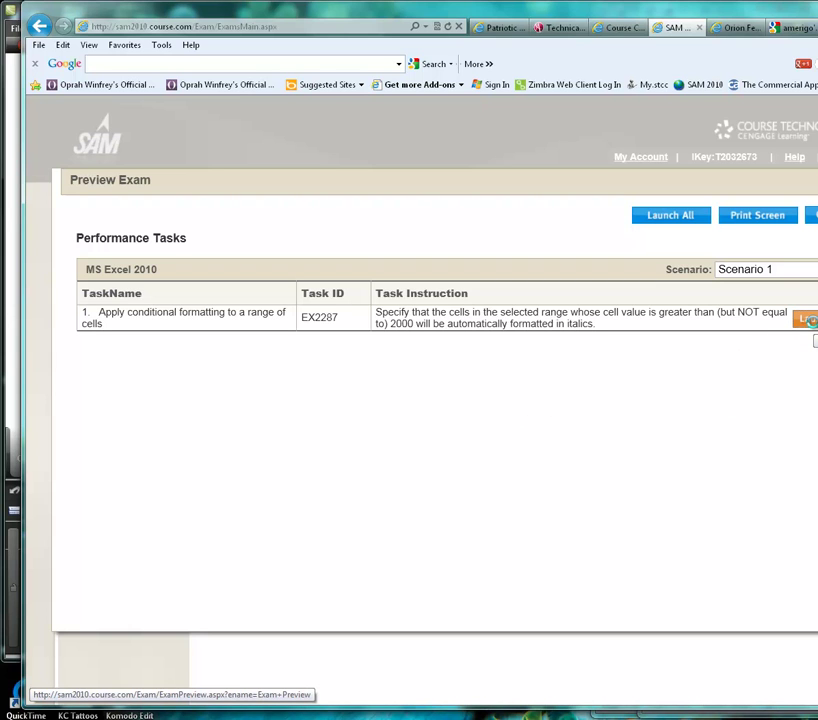
Launch the EX2287 task to open the PT_Sales workbook in Excel.
left_click(477, 415)
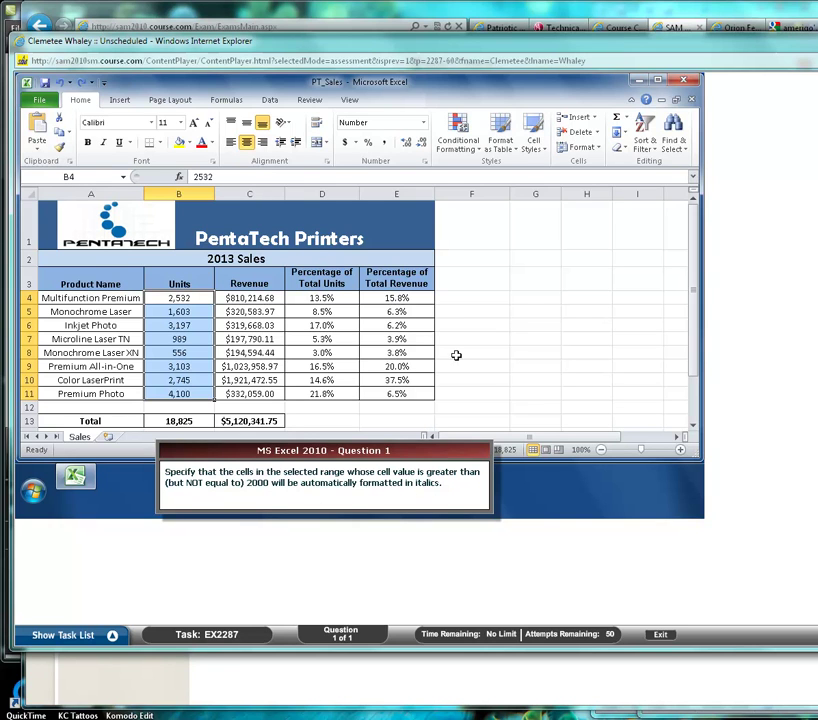
Start a Highlight Cells Greater Than rule for the selected Units values.
left_click(461, 140)
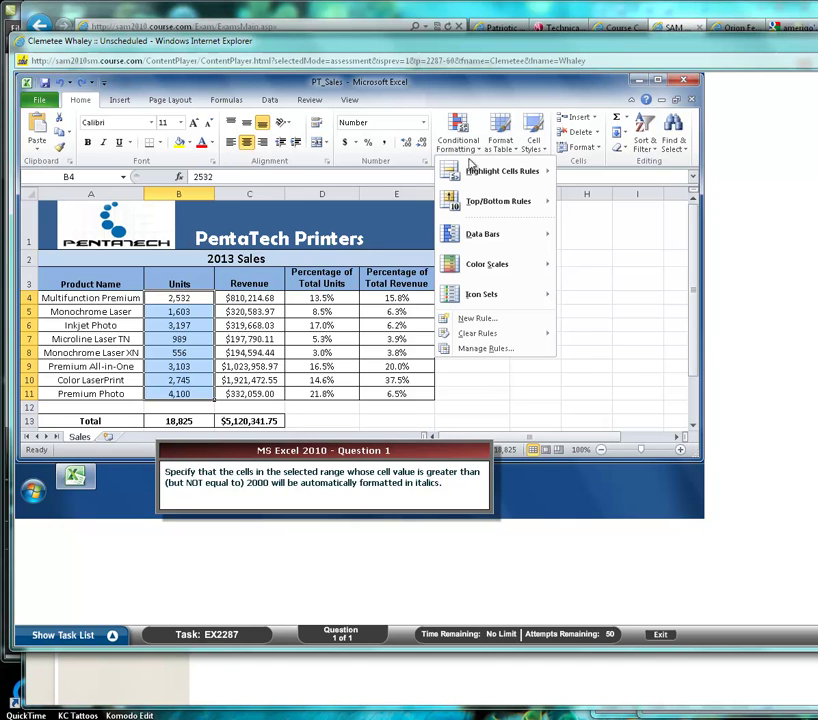
mouse_move(474, 173)
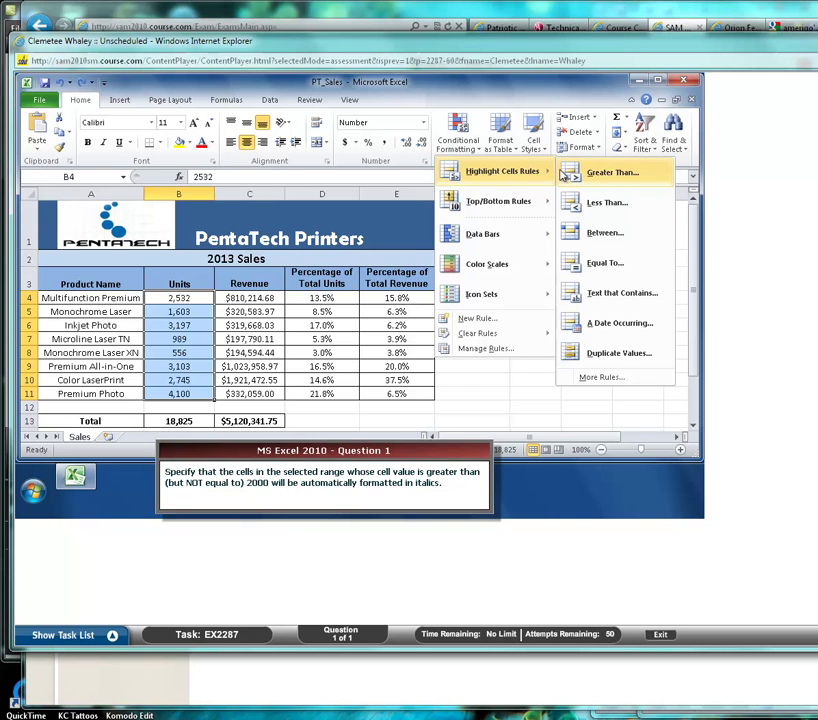
left_click(624, 176)
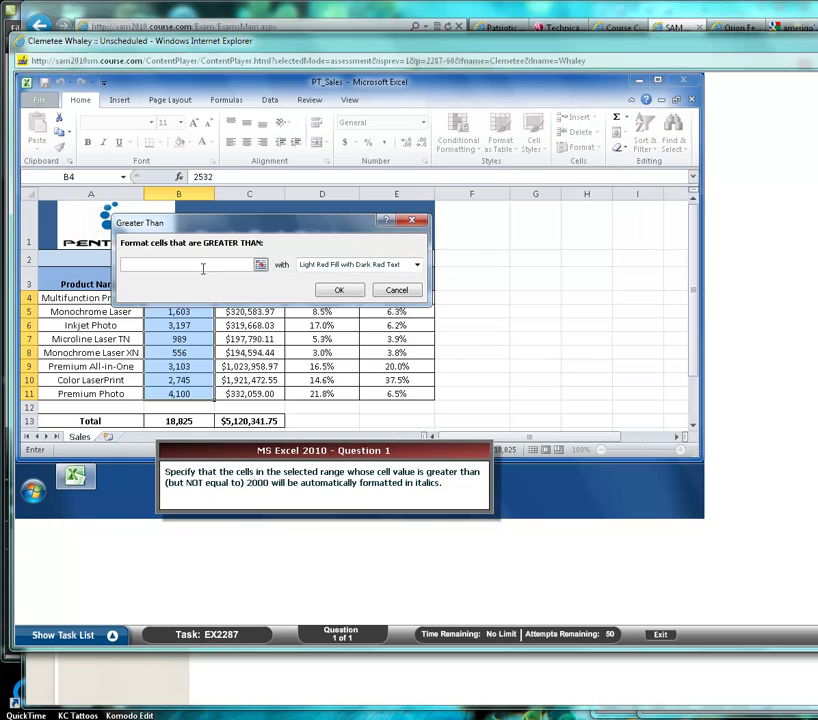
Enter 2000 as the threshold and give the rule an Italic custom format.
type("2000")
left_click(417, 265)
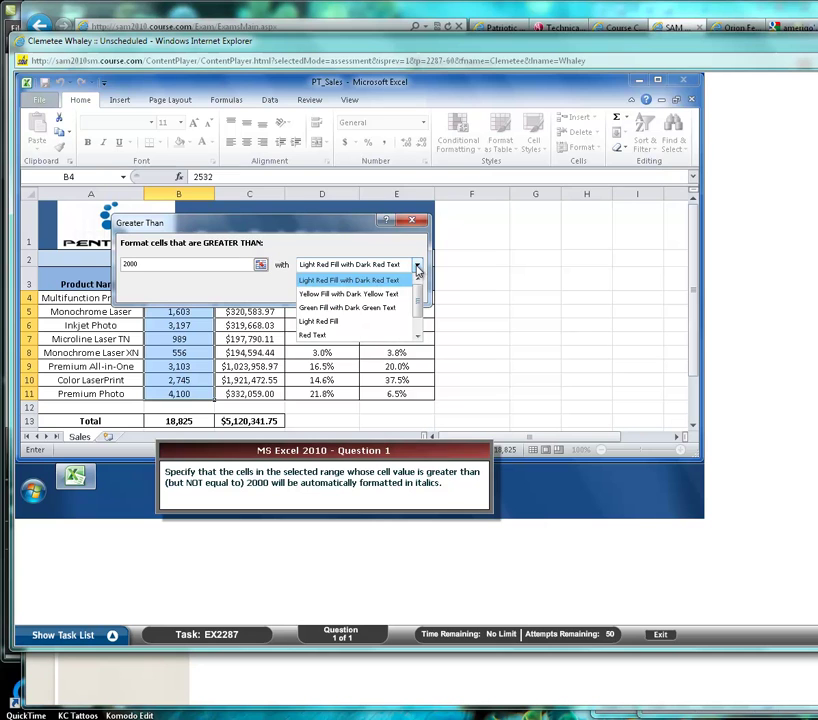
left_click(417, 314)
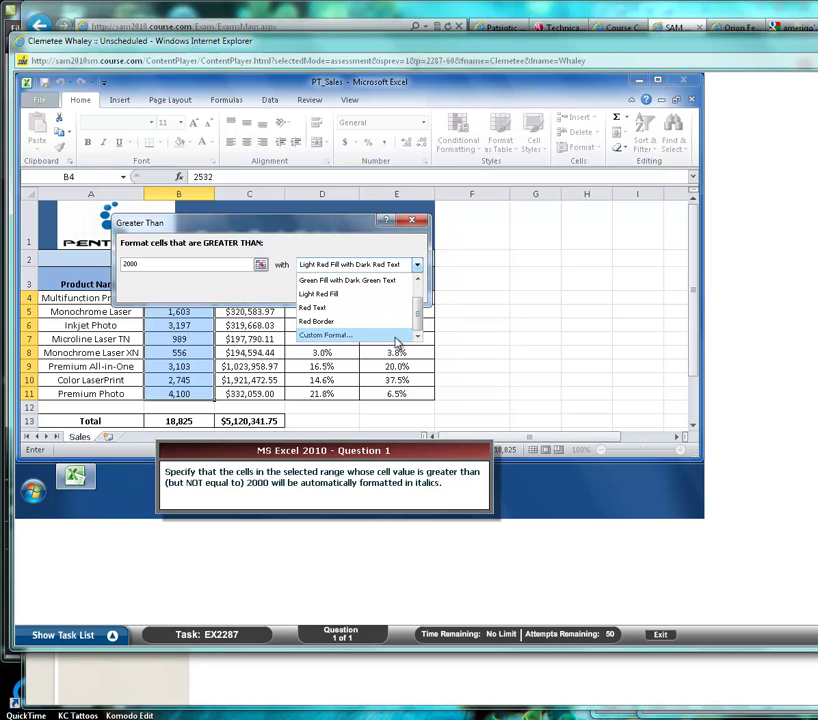
left_click(383, 338)
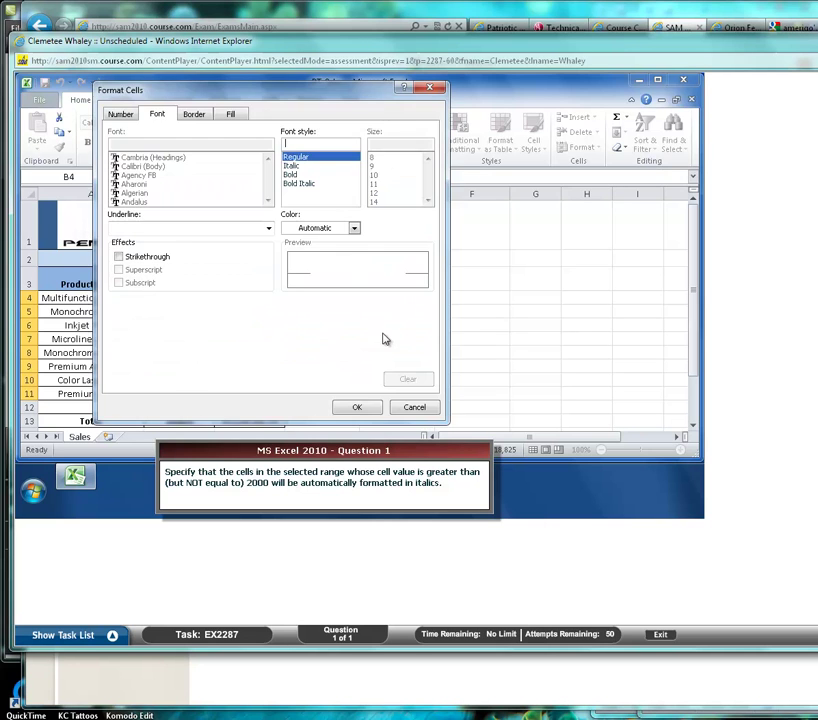
left_click(307, 175)
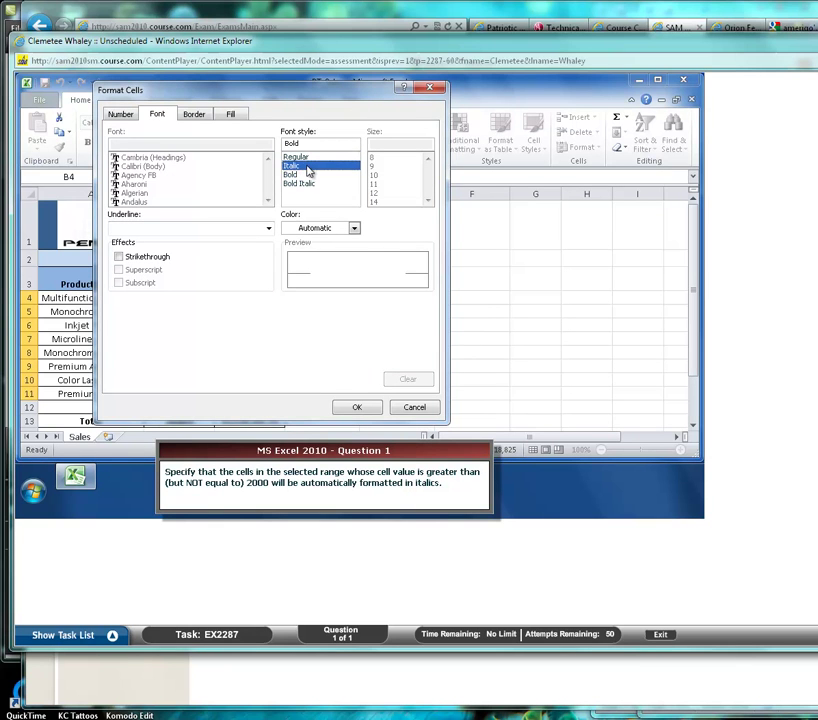
left_click(300, 166)
left_click(354, 407)
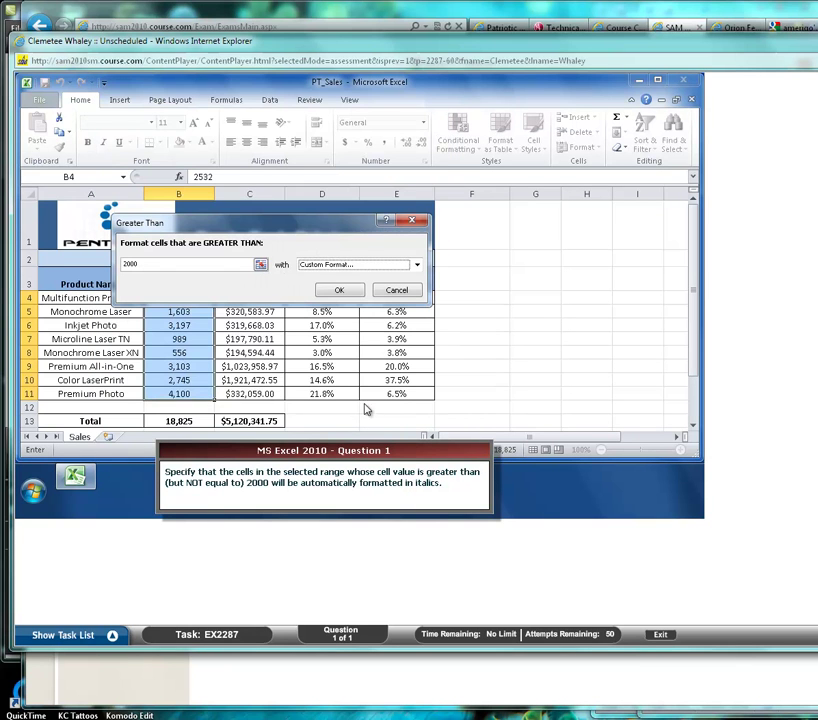
Apply the italic formatting to Units values greater than 2000.
left_click(338, 291)
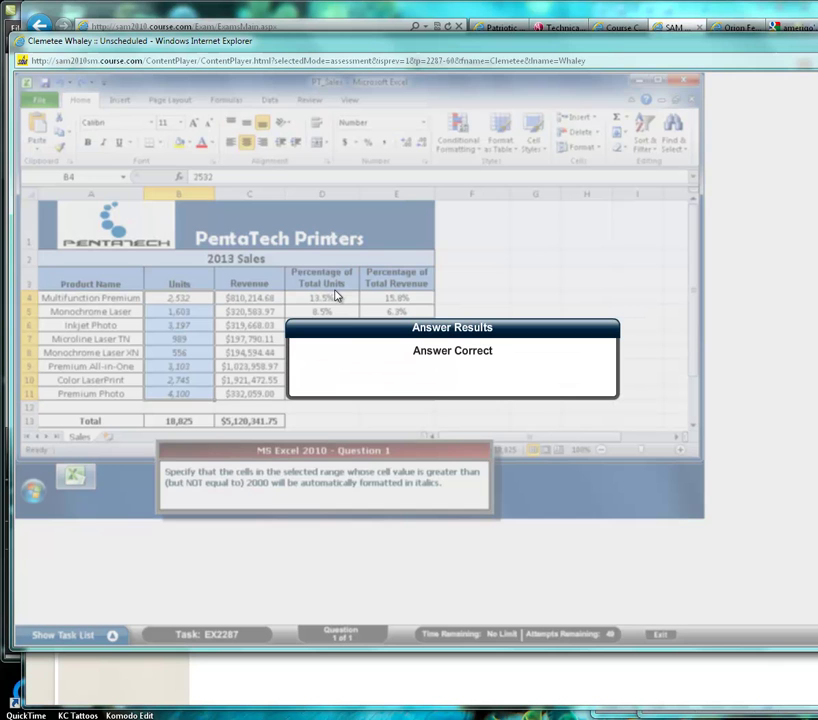